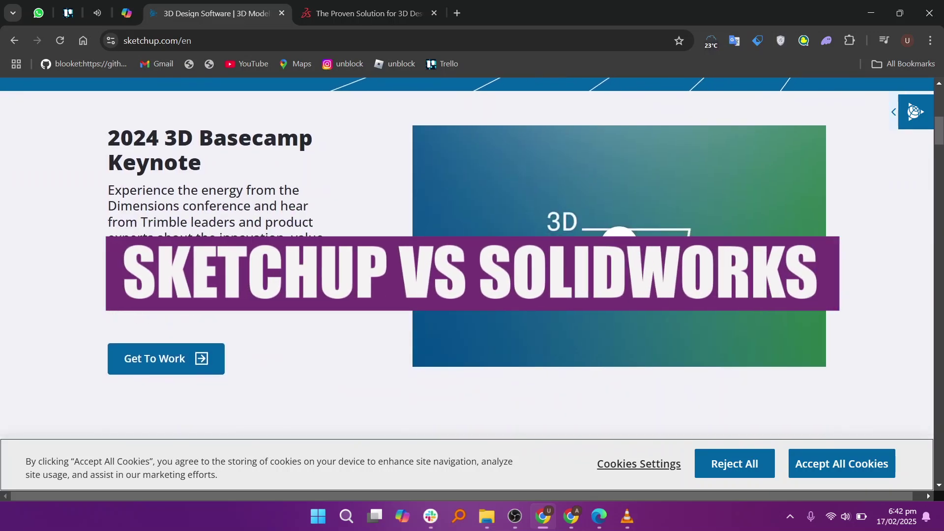
pyautogui.scroll(-1, 586, 278)
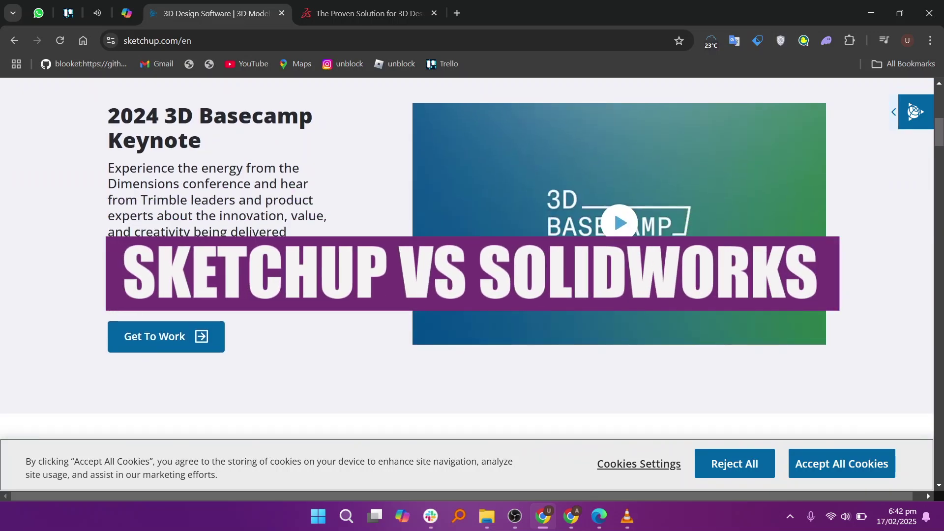
pyautogui.scroll(-2, 587, 277)
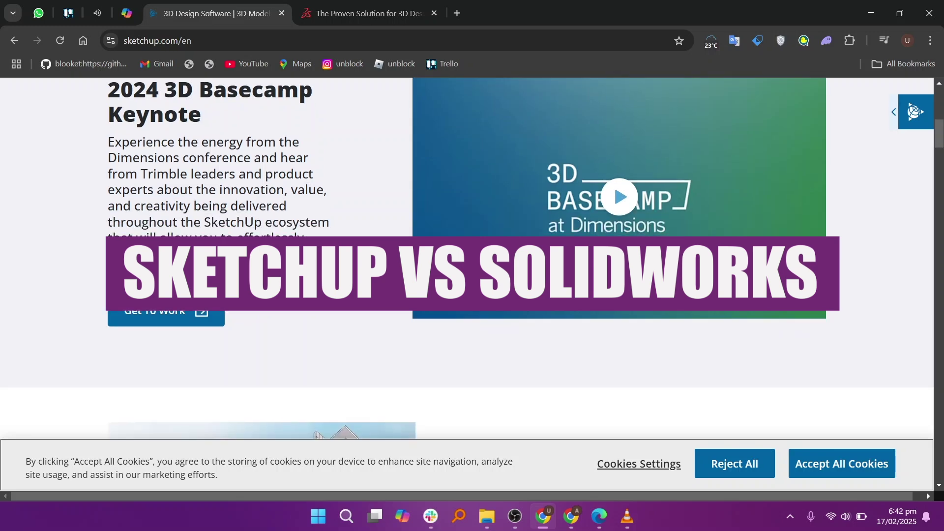
pyautogui.scroll(-5, 586, 278)
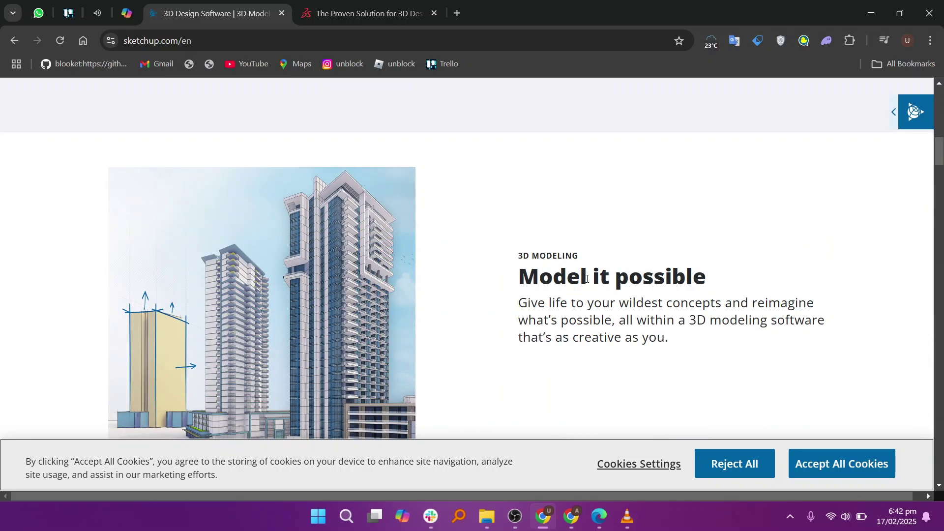
pyautogui.scroll(-2, 586, 277)
pyautogui.scroll(-5, 586, 278)
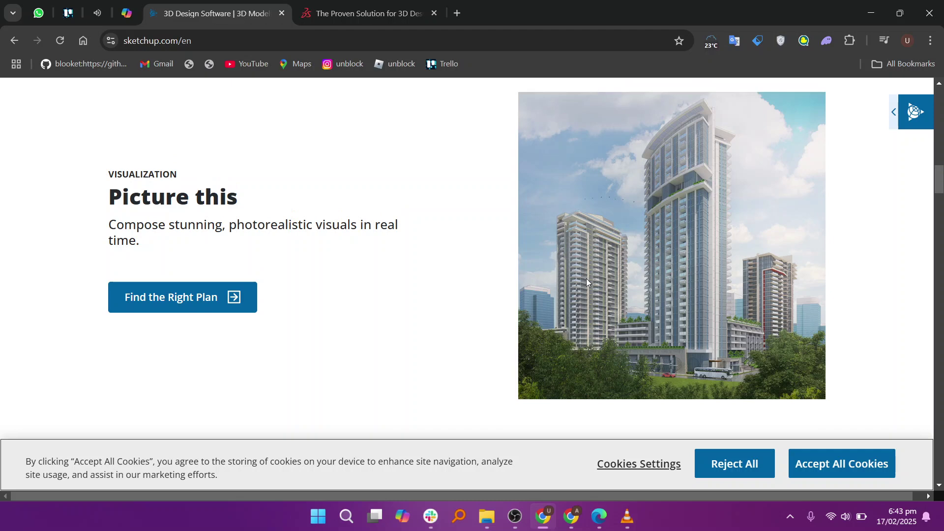
pyautogui.scroll(-1, 586, 278)
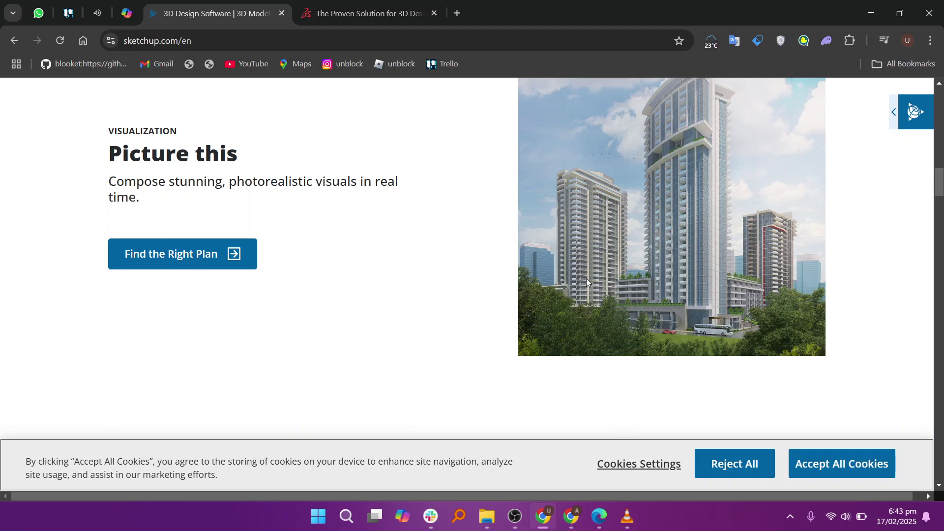
pyautogui.scroll(-5, 586, 278)
pyautogui.scroll(-3, 586, 282)
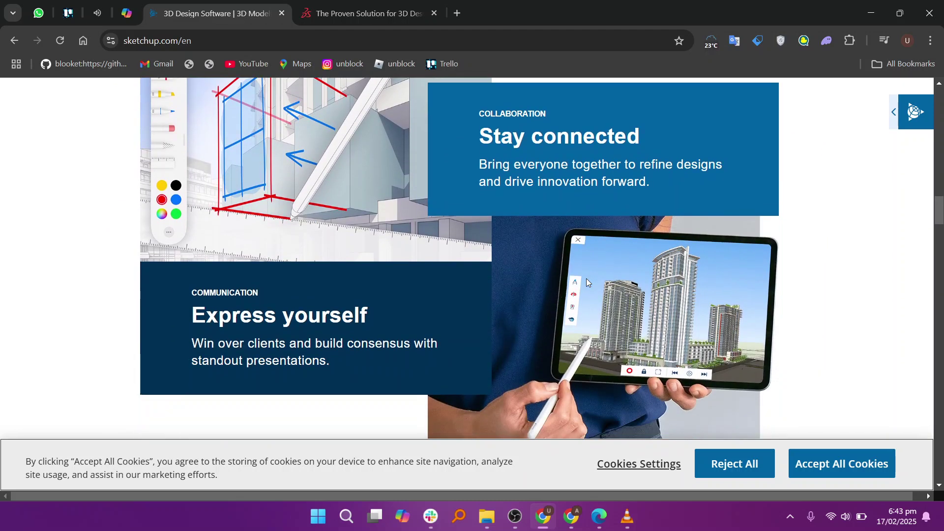
pyautogui.scroll(-3, 585, 283)
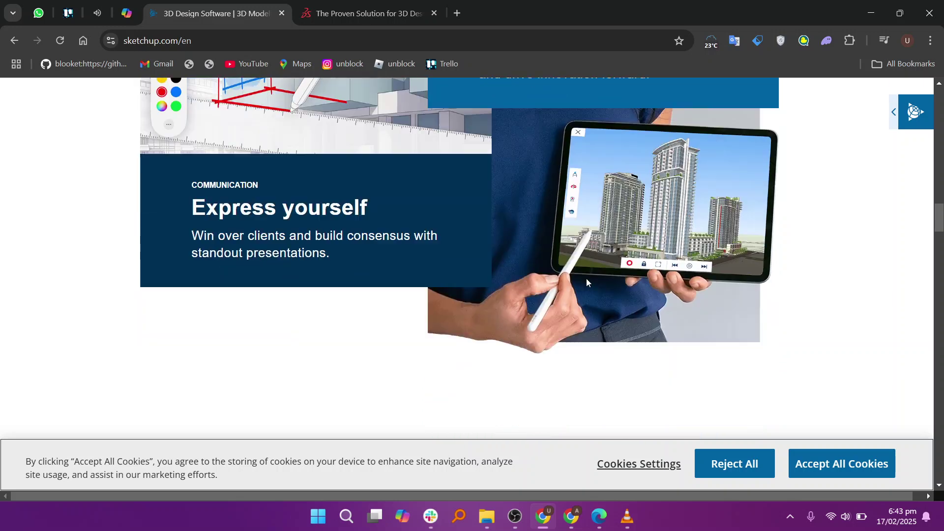
pyautogui.scroll(-6, 586, 282)
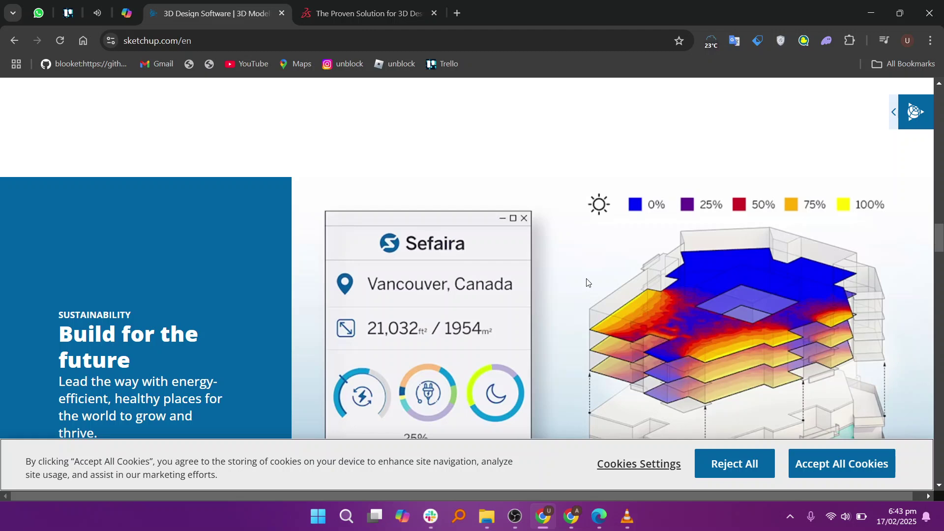
pyautogui.scroll(-3, 587, 283)
pyautogui.scroll(-6, 587, 283)
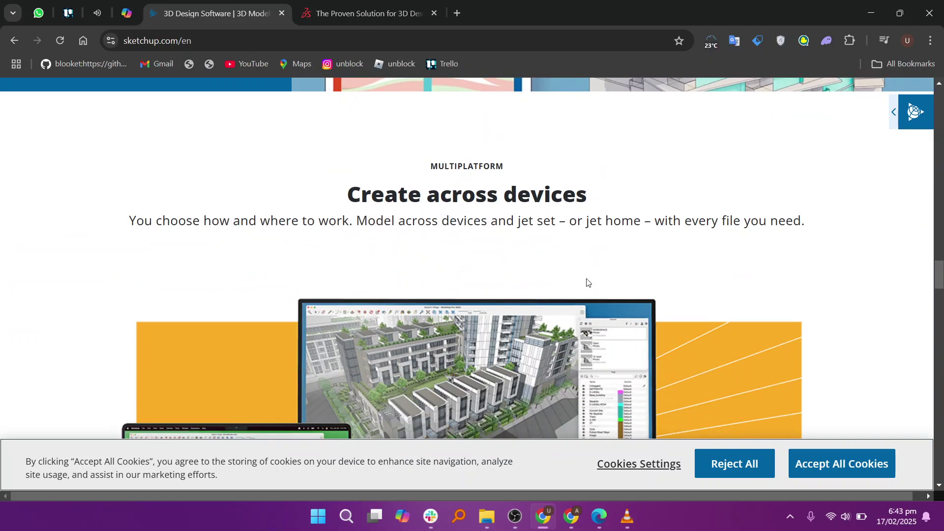
pyautogui.scroll(-3, 588, 283)
pyautogui.scroll(-1, 587, 283)
pyautogui.scroll(5, 587, 283)
pyautogui.scroll(5, 586, 283)
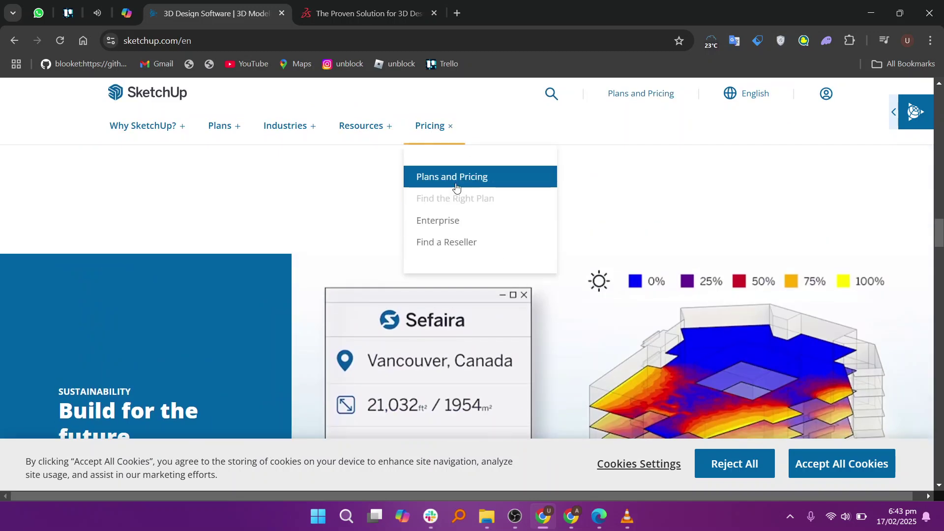
# Step: Open SketchUp's Plans and Pricing page showing the Go, Pro and Studio plans
pyautogui.click(452, 176)
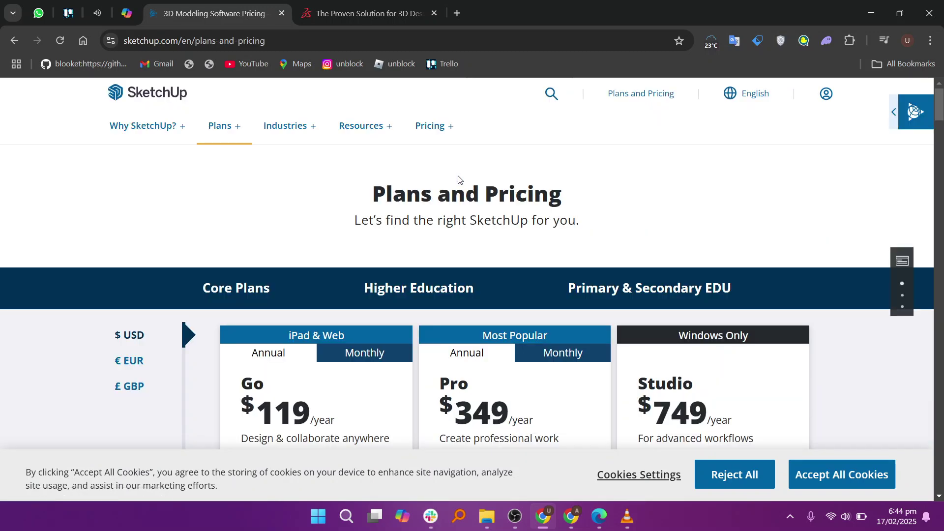
# Step: Switch over to the SOLIDWORKS homepage
pyautogui.click(368, 13)
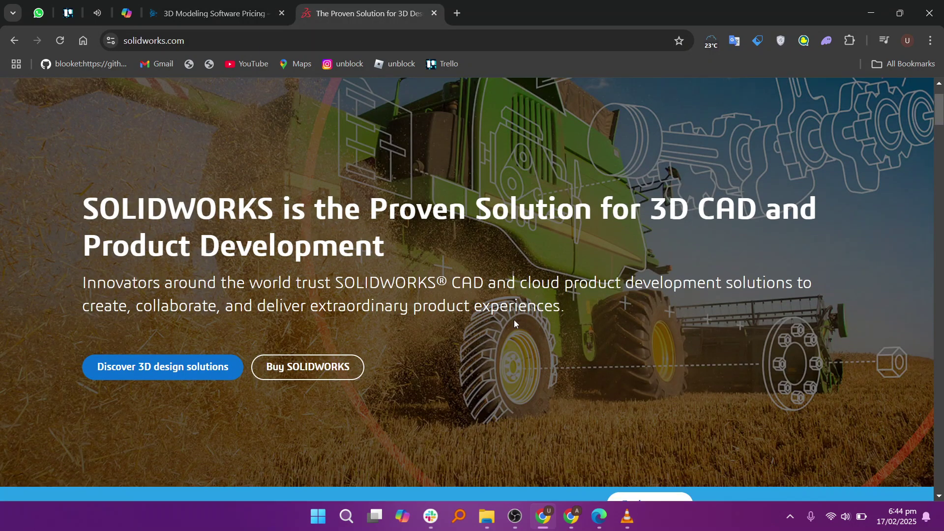
pyautogui.scroll(-5, 514, 320)
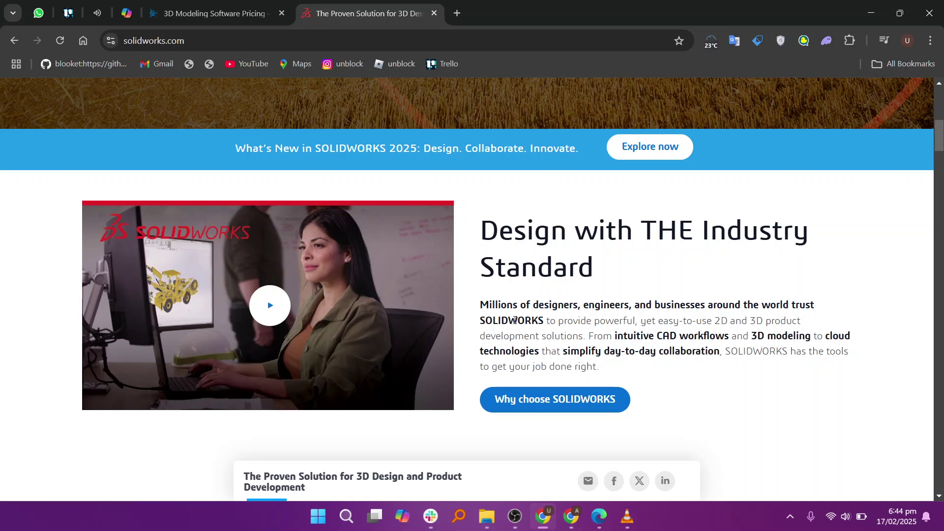
pyautogui.scroll(-1, 514, 320)
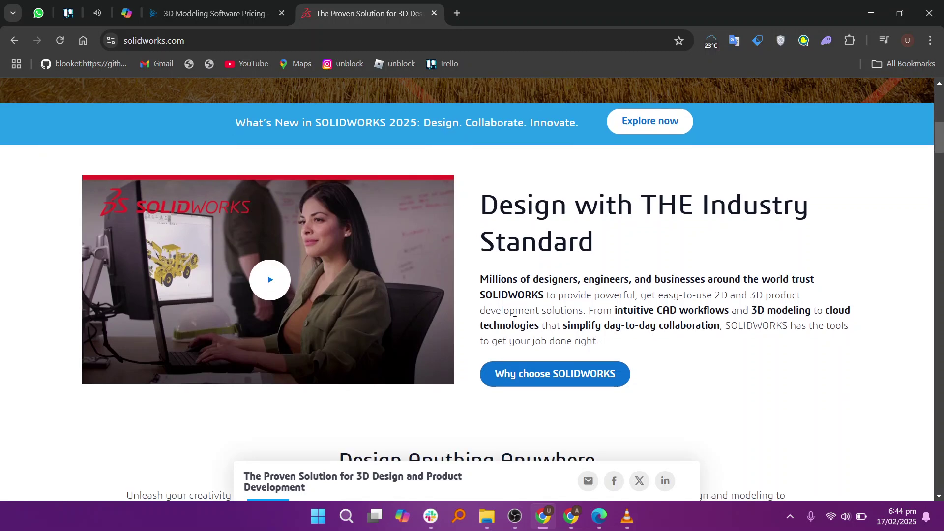
pyautogui.scroll(-2, 514, 319)
pyautogui.scroll(-4, 514, 319)
pyautogui.scroll(-2, 514, 320)
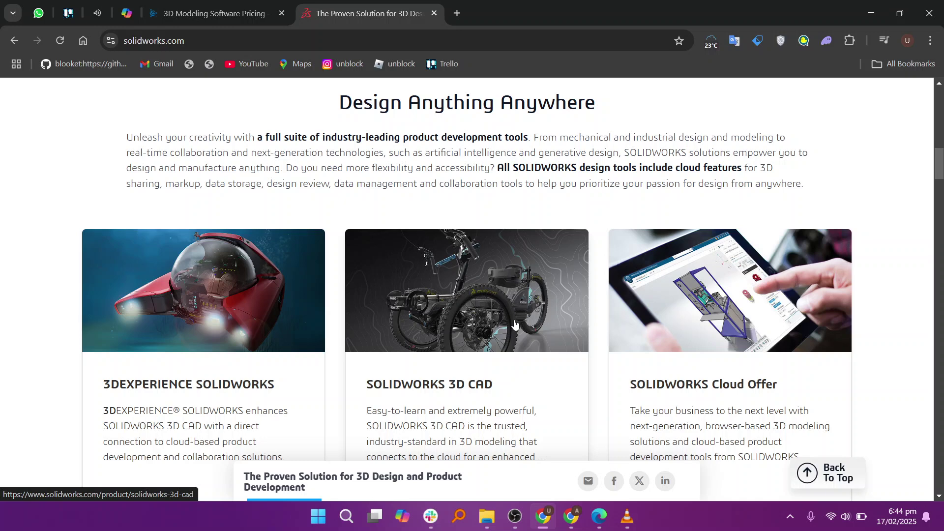
pyautogui.scroll(-3, 515, 325)
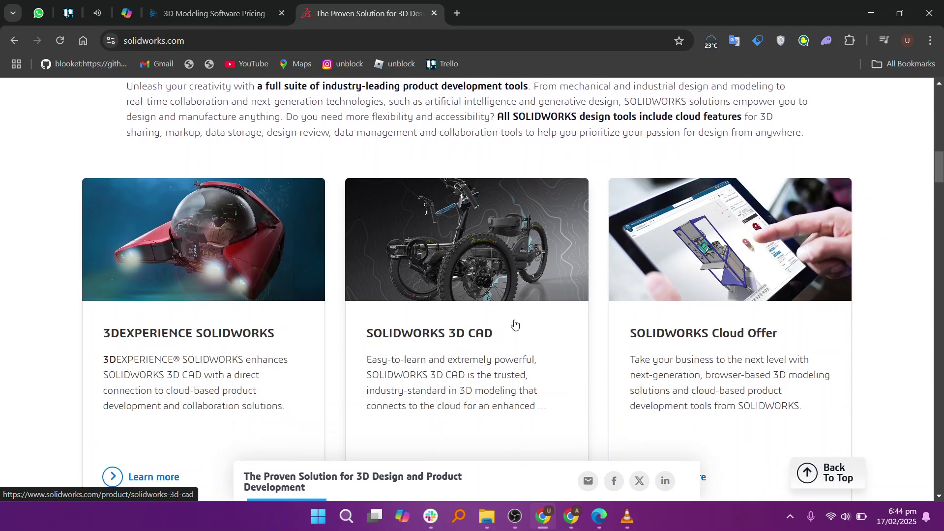
pyautogui.scroll(-3, 514, 325)
pyautogui.scroll(-3, 514, 324)
pyautogui.scroll(-4, 515, 325)
pyautogui.scroll(-1, 515, 324)
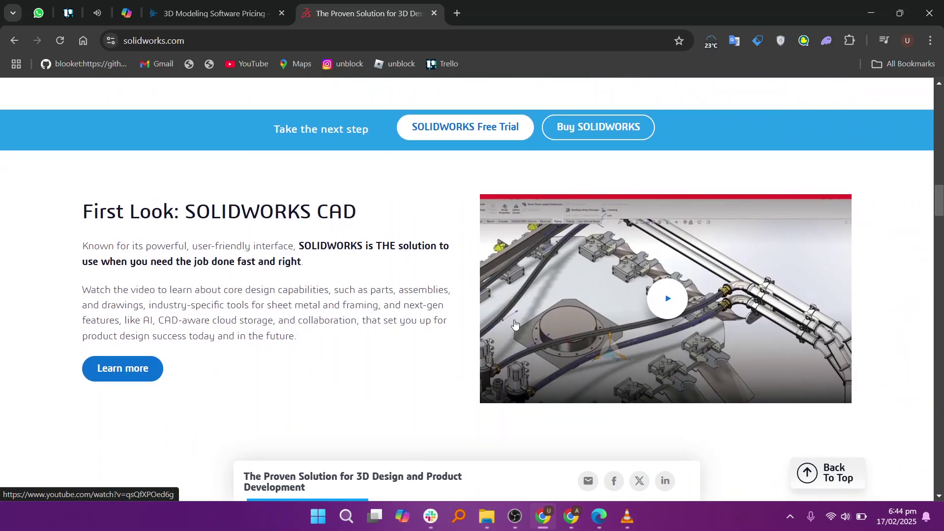
pyautogui.scroll(-1, 516, 325)
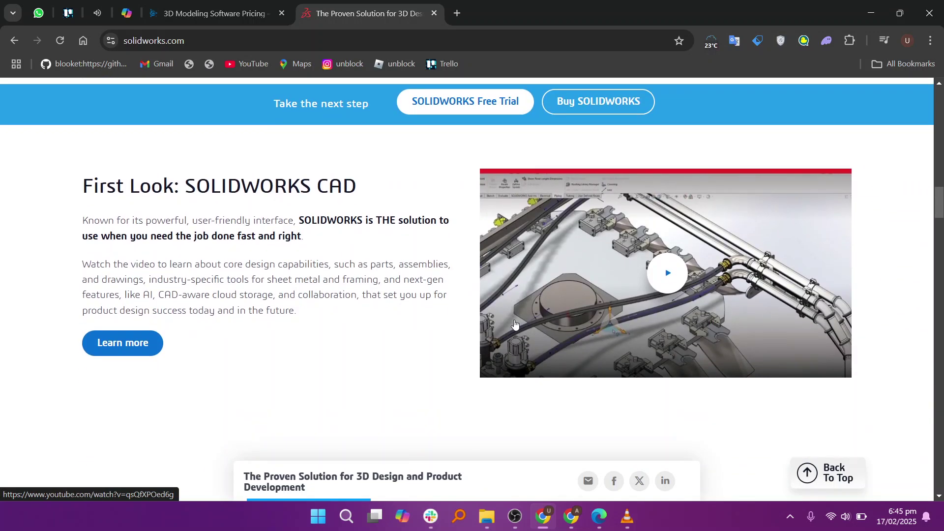
pyautogui.scroll(-2, 516, 325)
pyautogui.scroll(-3, 515, 325)
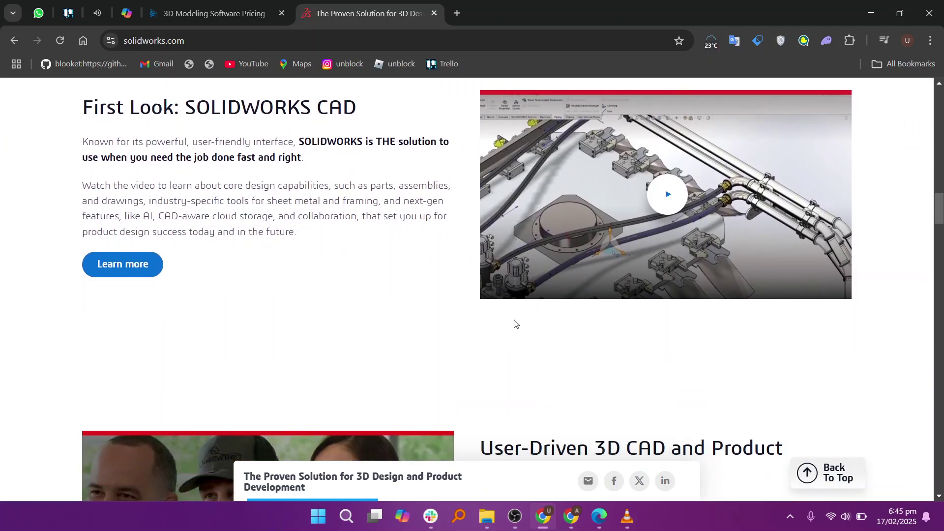
pyautogui.scroll(-4, 515, 325)
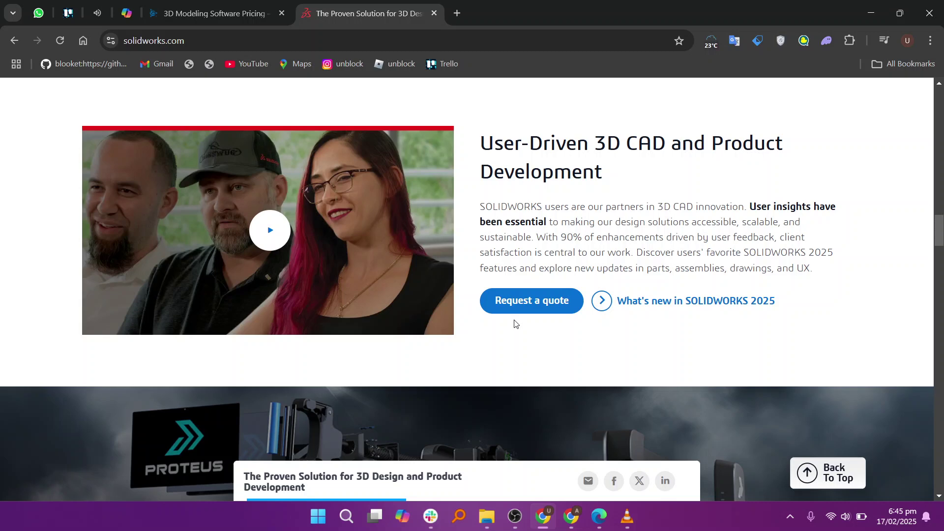
pyautogui.scroll(-1, 514, 323)
pyautogui.scroll(-4, 515, 322)
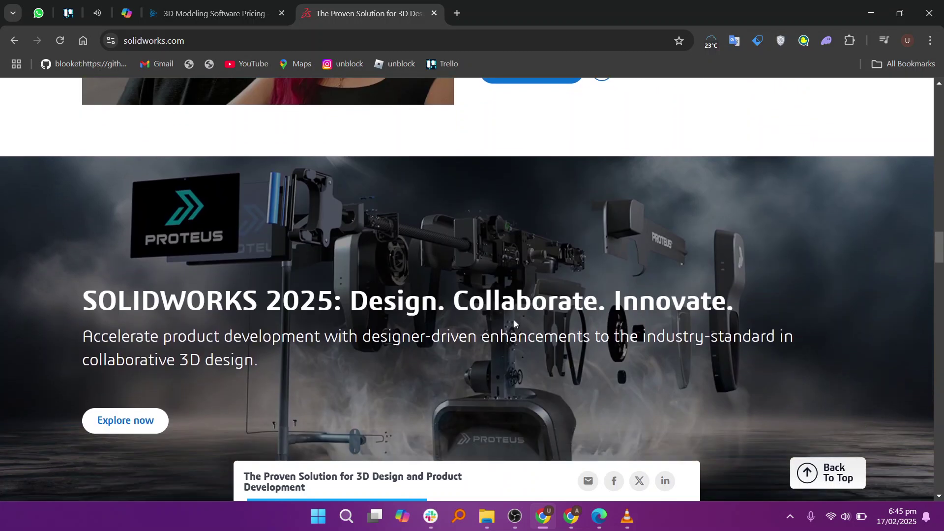
pyautogui.scroll(1, 514, 320)
pyautogui.scroll(-3, 515, 319)
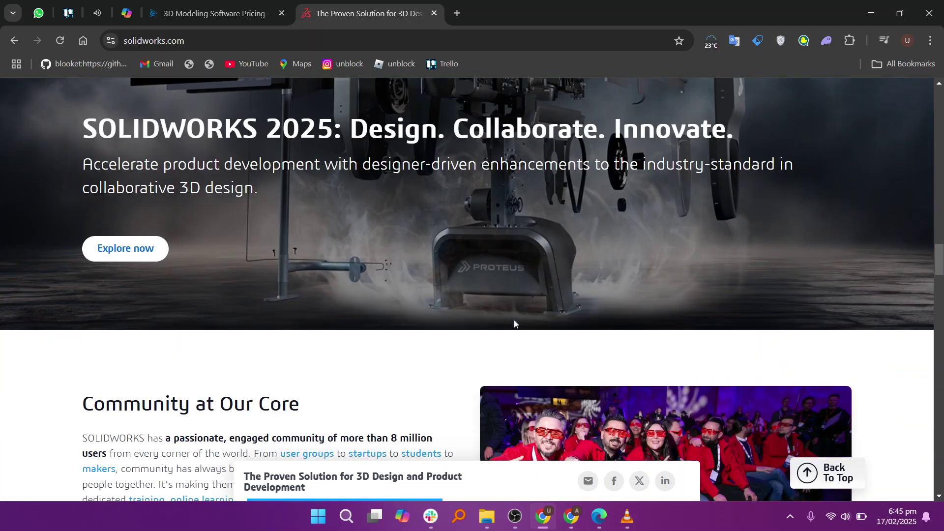